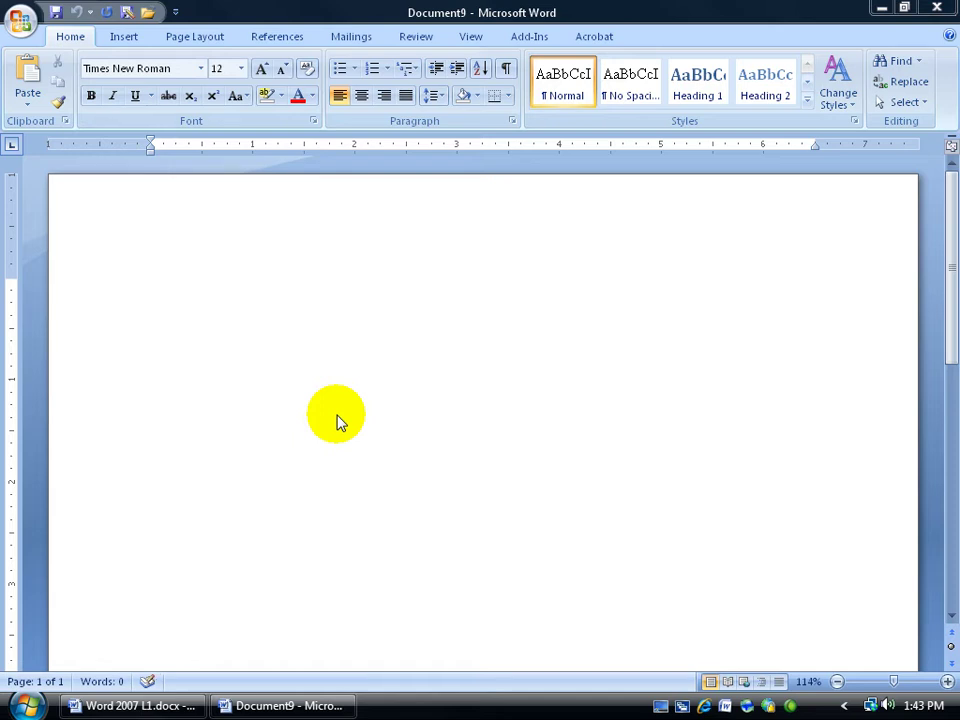
Write "type in this" as the first line of the blank document.
click(186, 286)
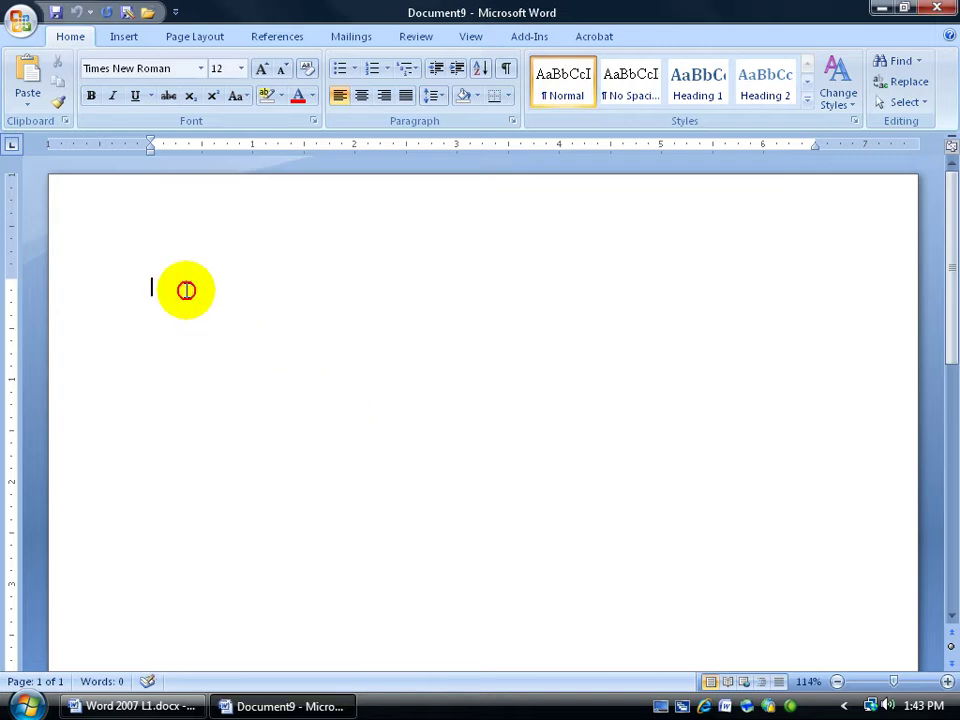
text(t)
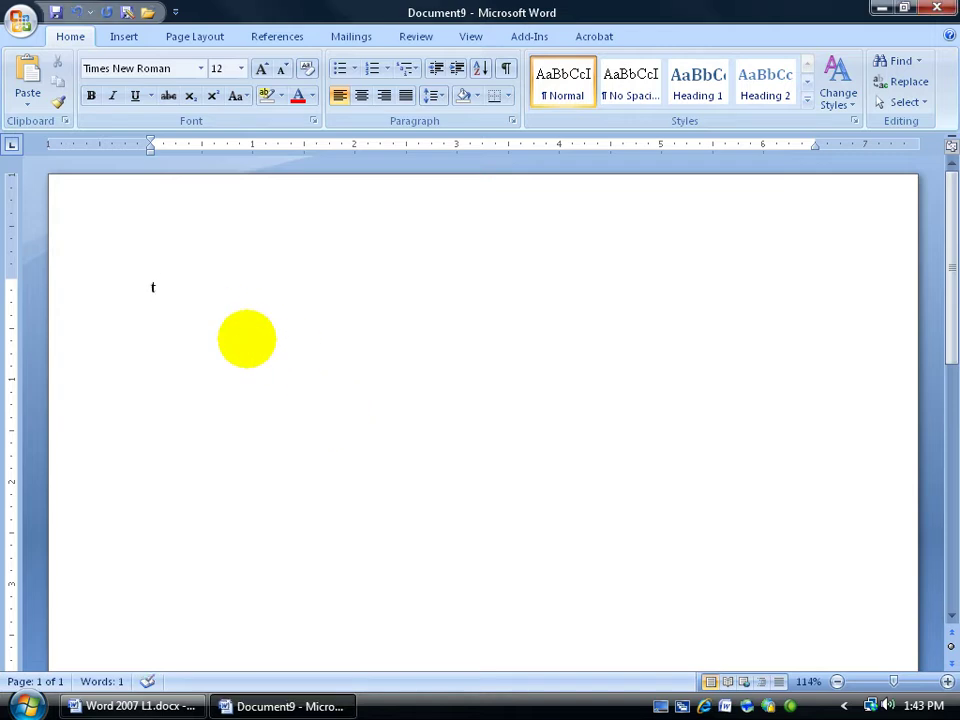
text(ype in this)
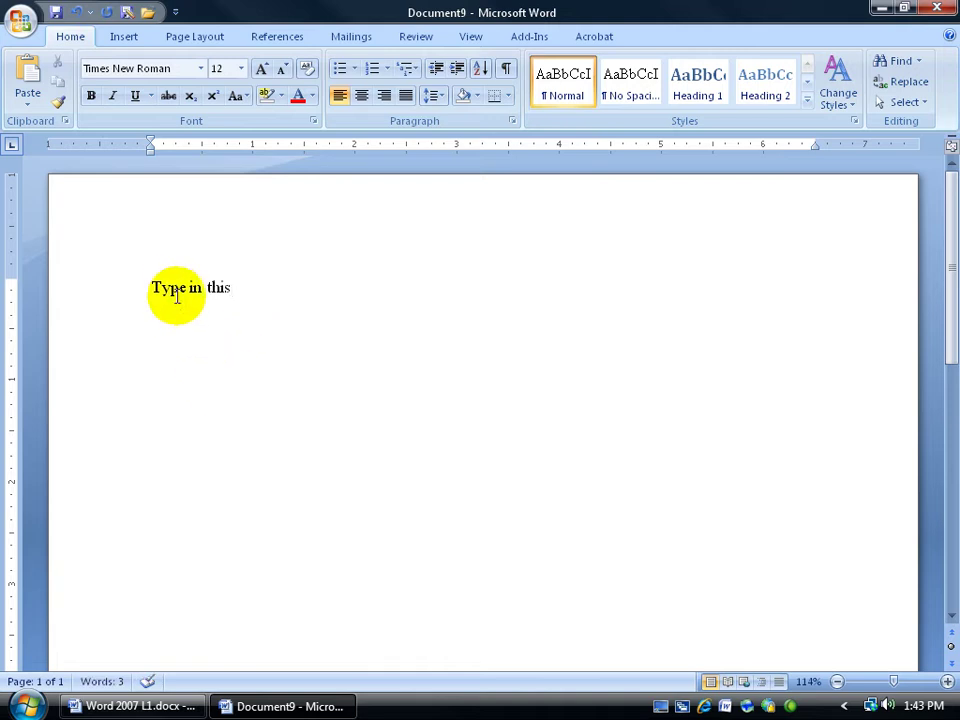
Examine the AutoCorrect choices offered for the capitalized word "Type" without applying any of them.
mouse_move(170, 286)
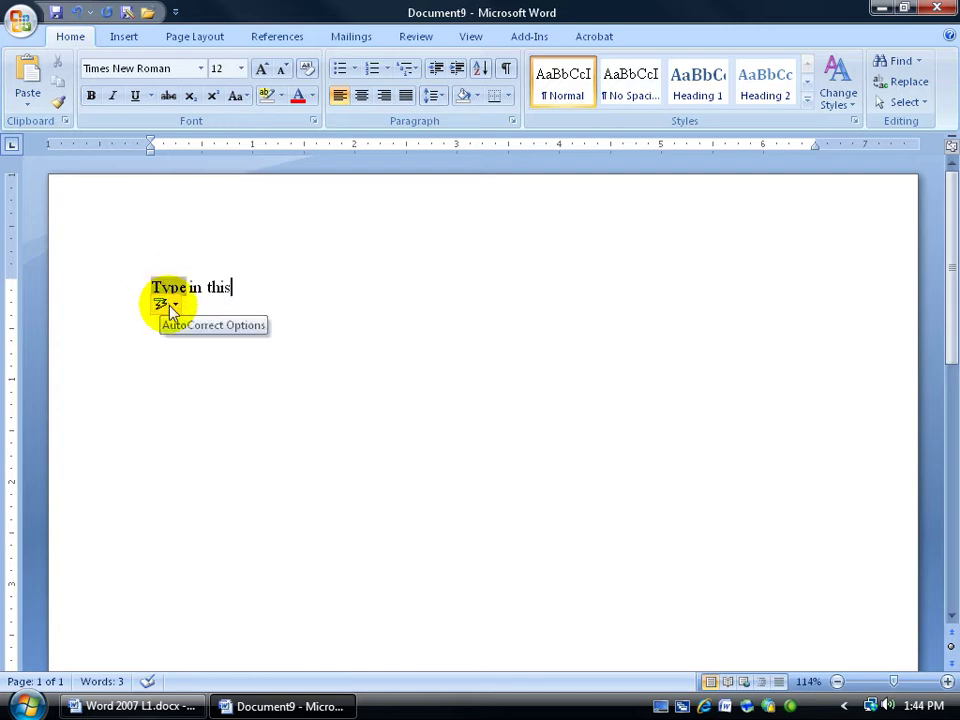
click(172, 308)
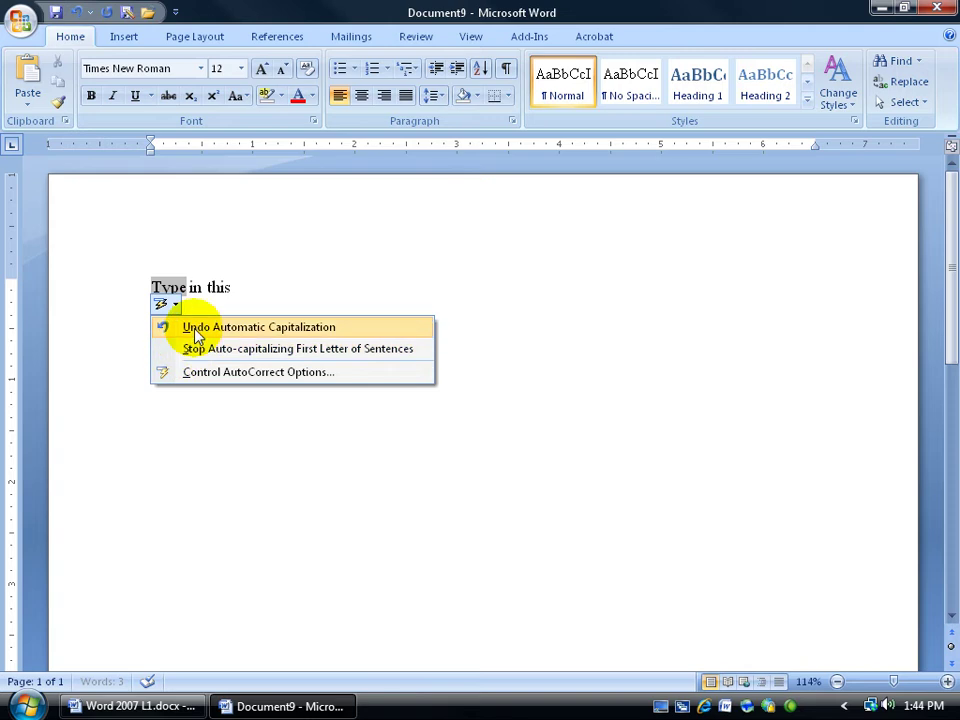
click(238, 288)
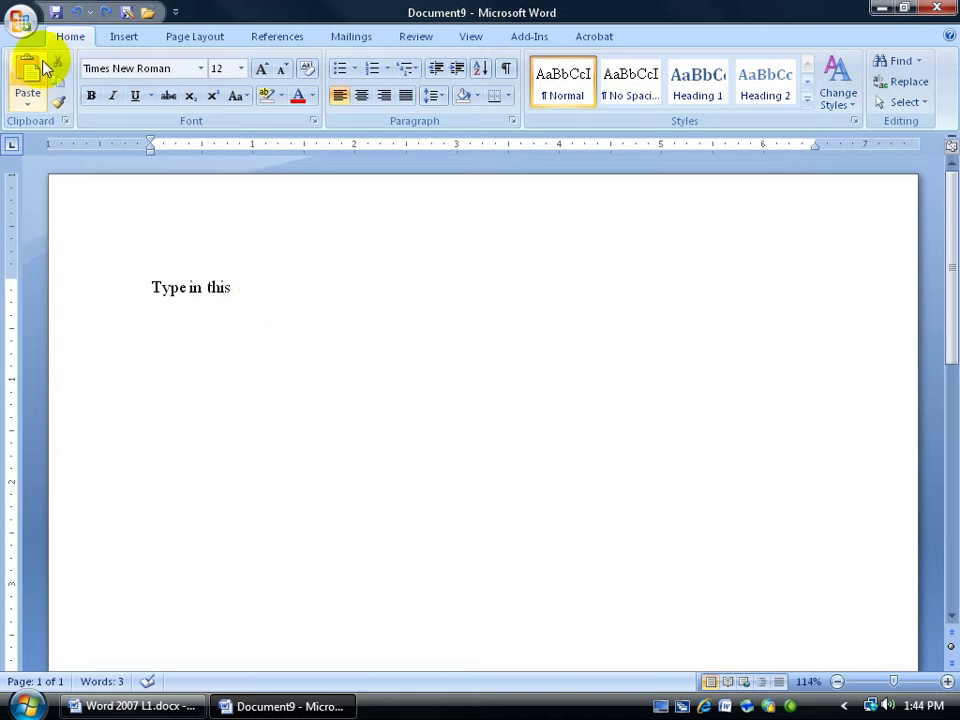
Open the AutoCorrect settings from the proofing section of the Word options.
click(16, 24)
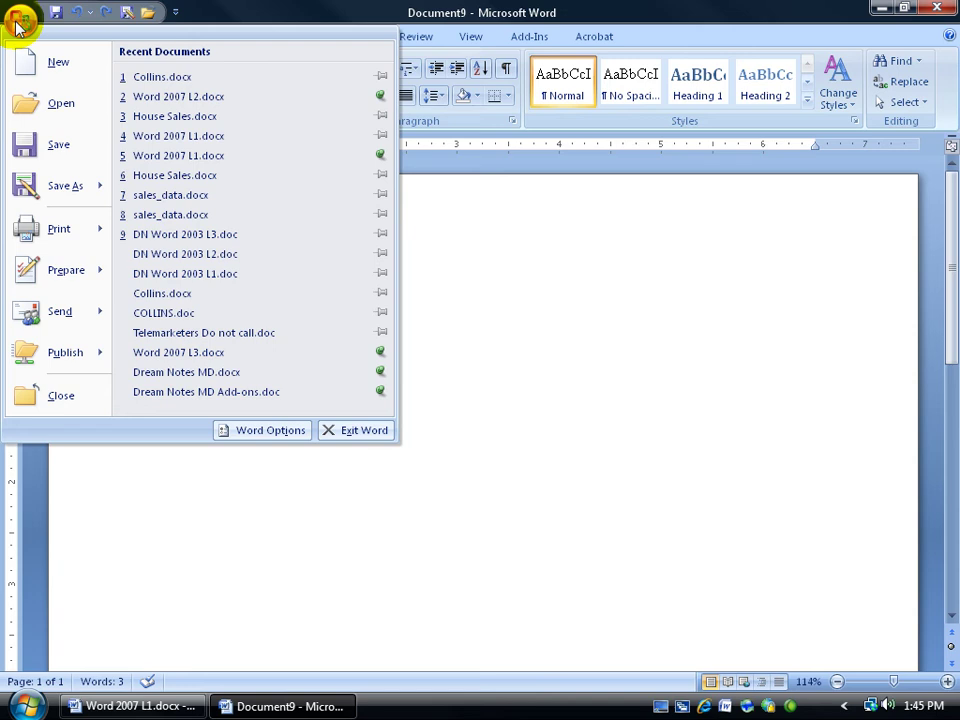
click(271, 431)
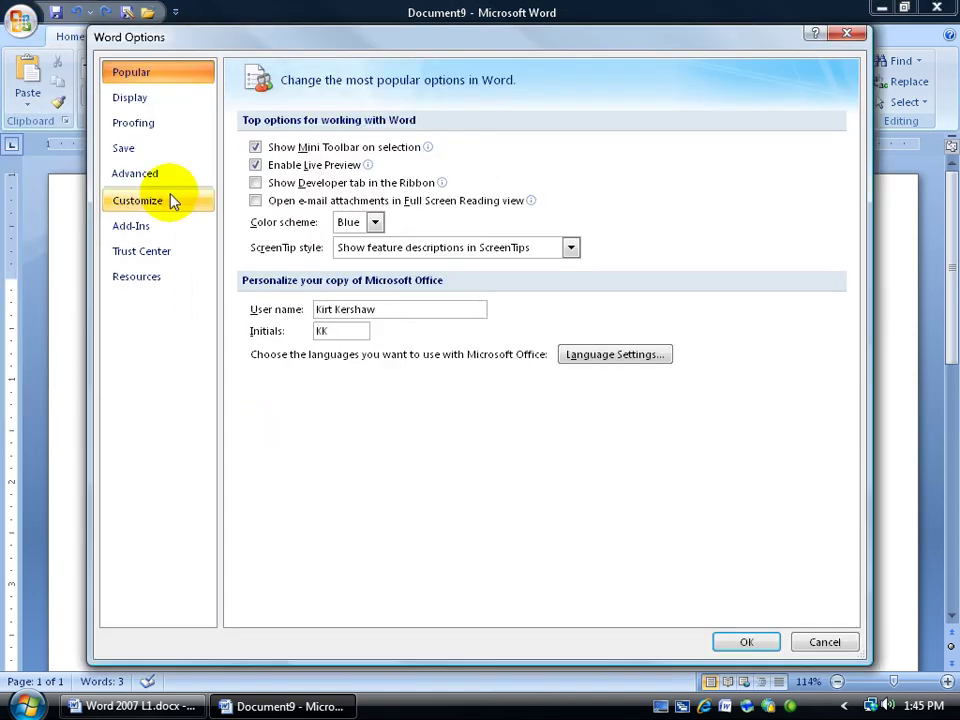
click(165, 124)
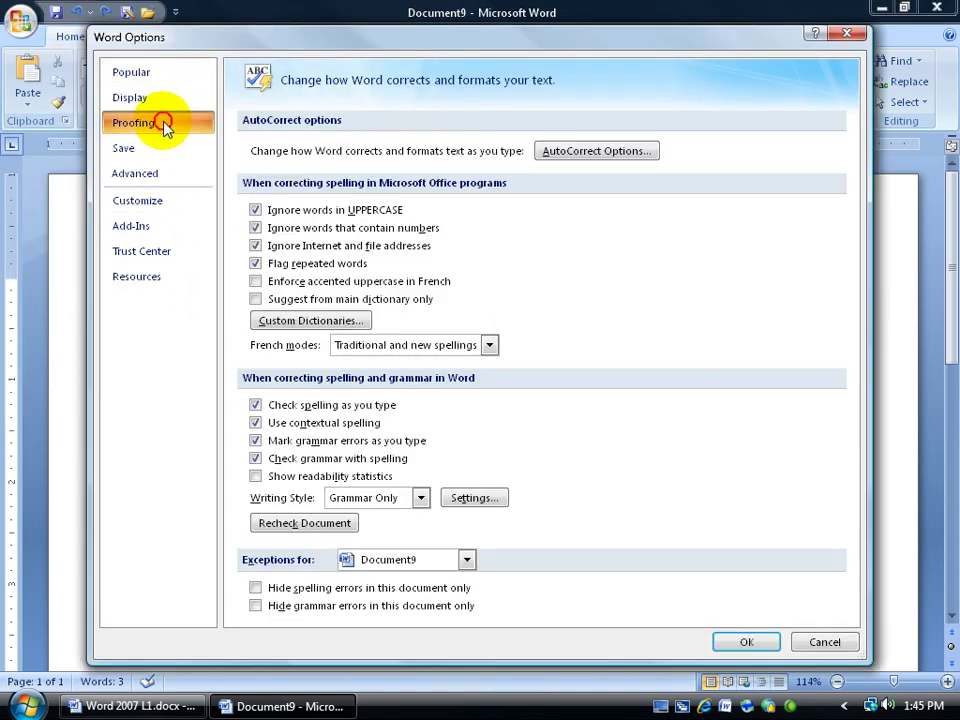
click(621, 155)
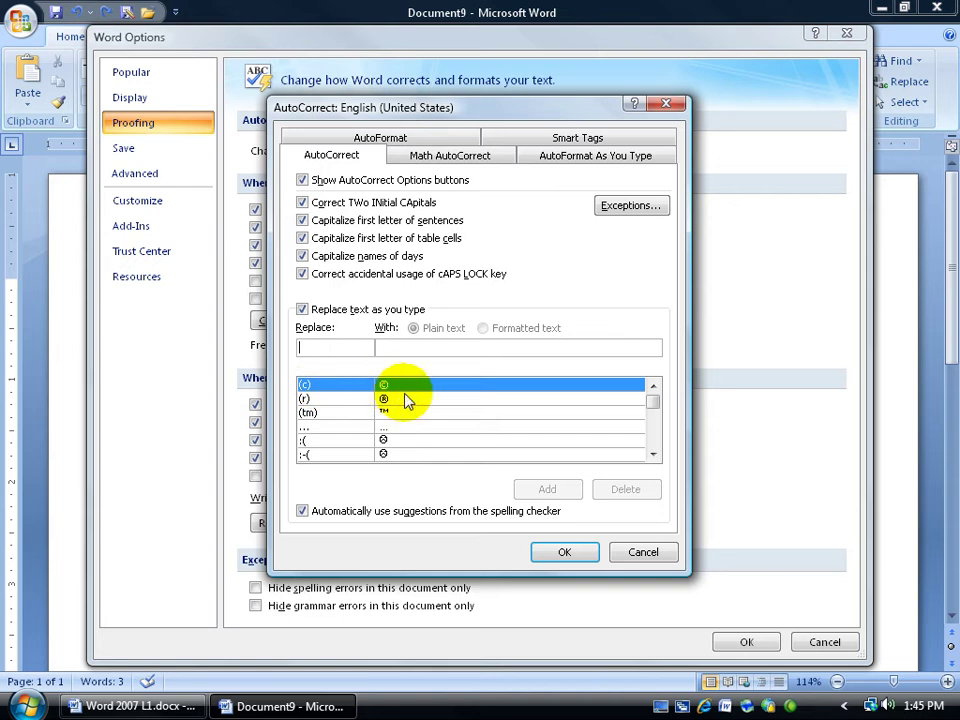
Add an AutoCorrect entry that replaces "brg" with "Best Regards" and accept the changed options.
click(330, 347)
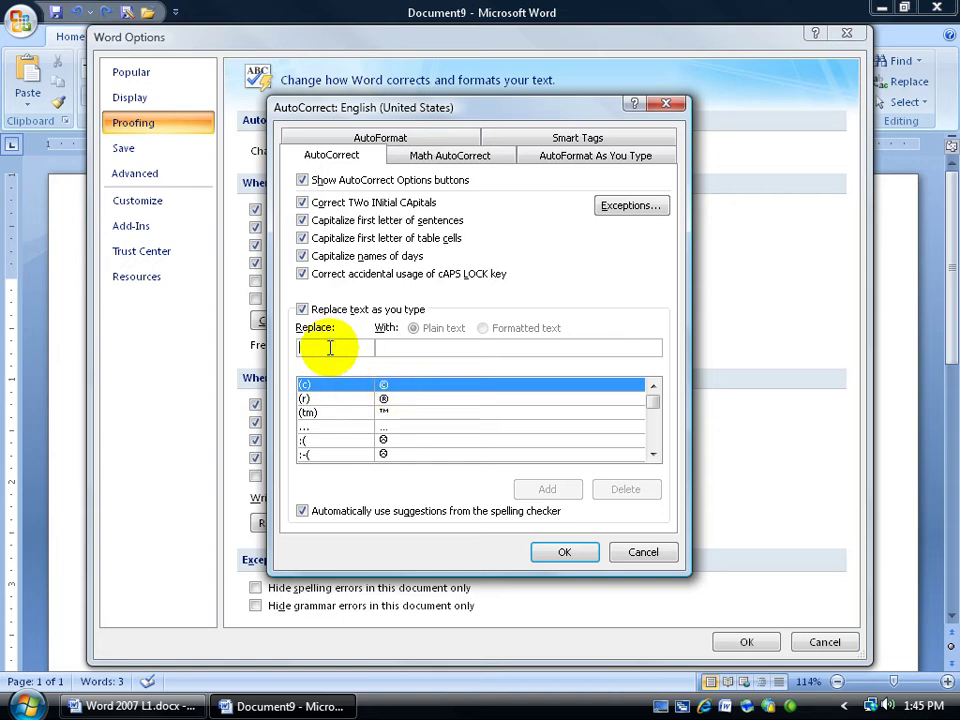
text(brg)
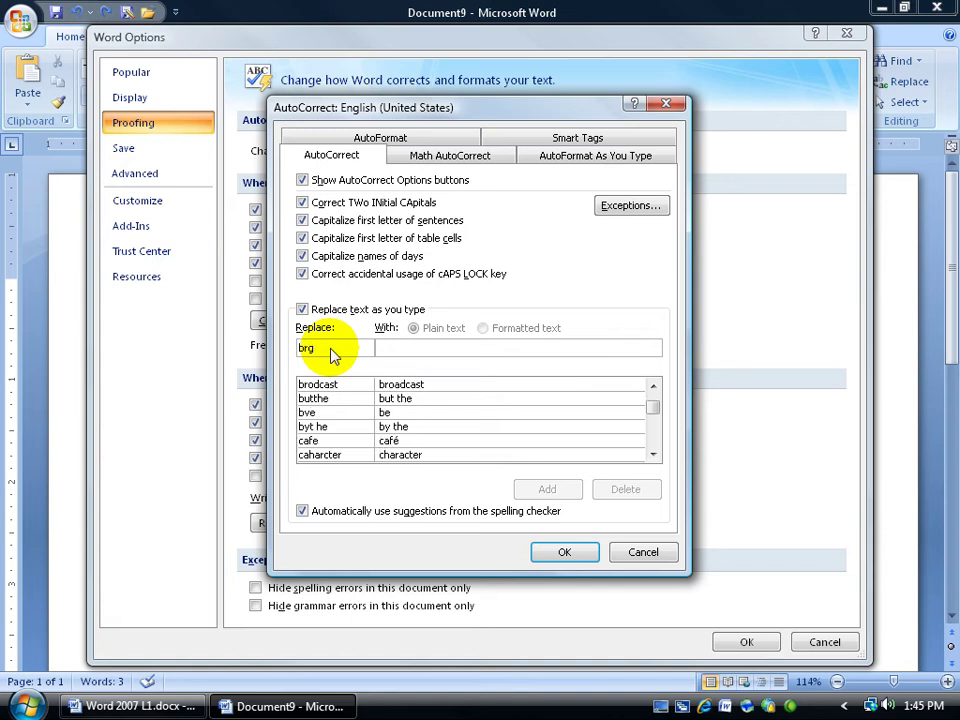
key(Tab)
text(Best)
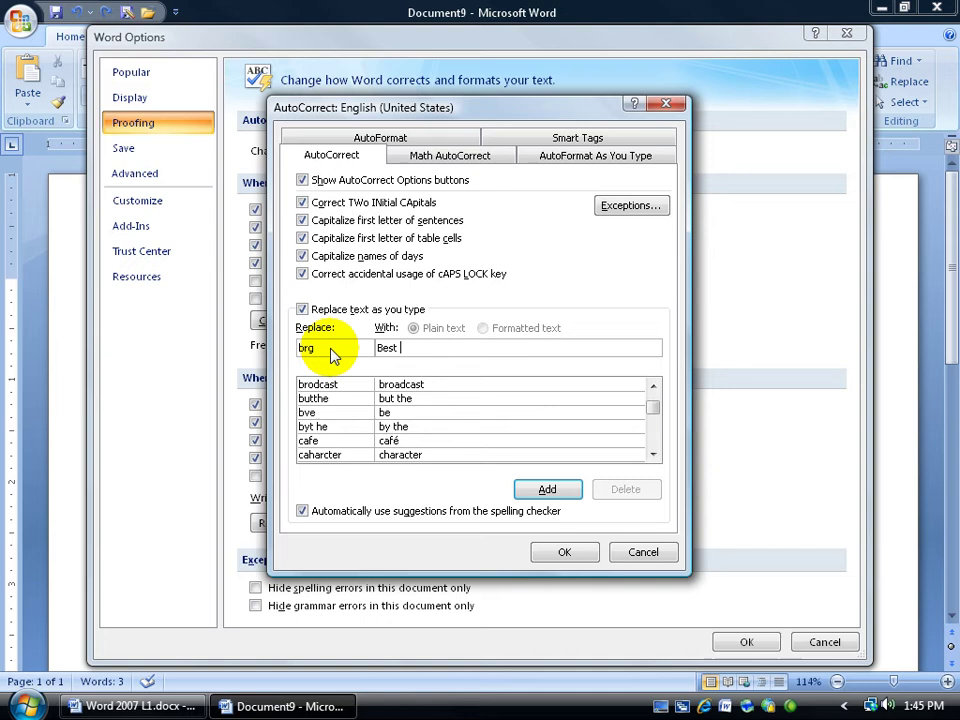
text( Regards)
click(545, 489)
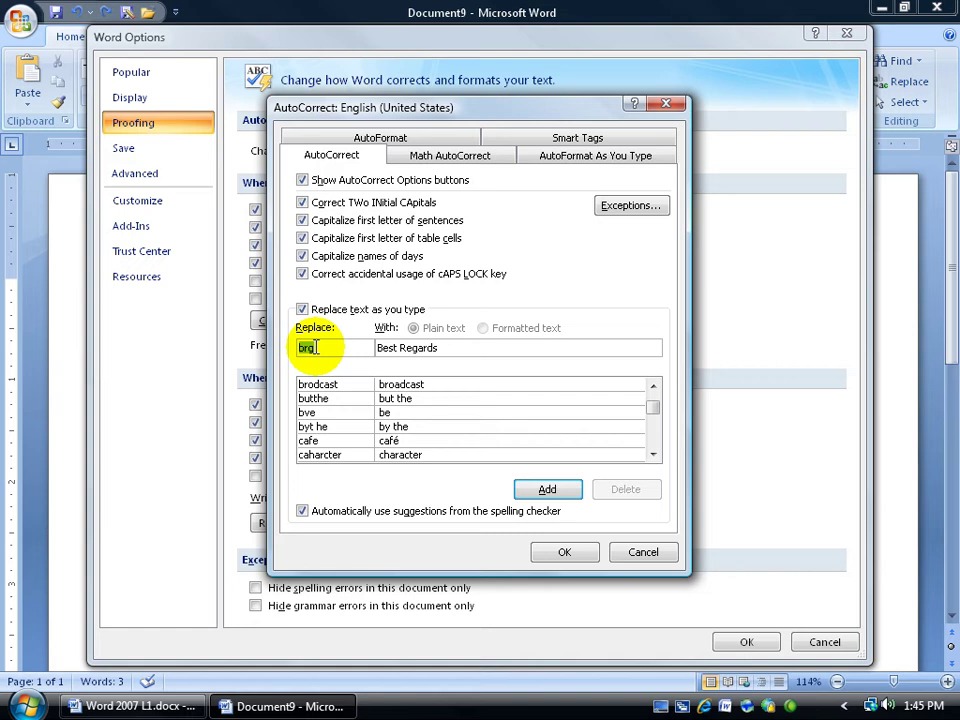
click(401, 348)
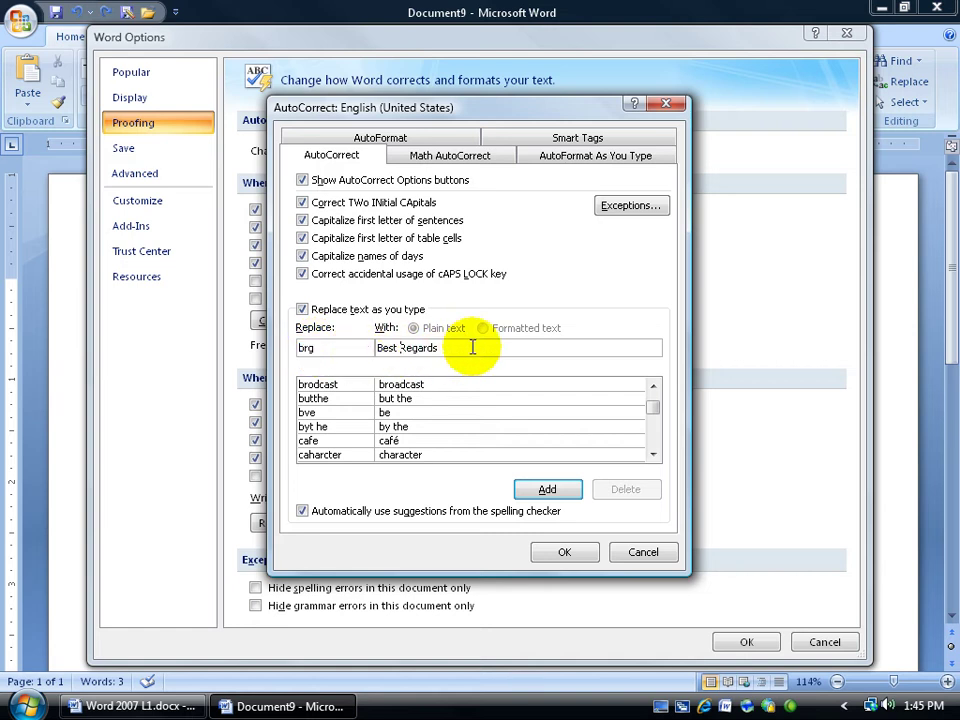
click(545, 489)
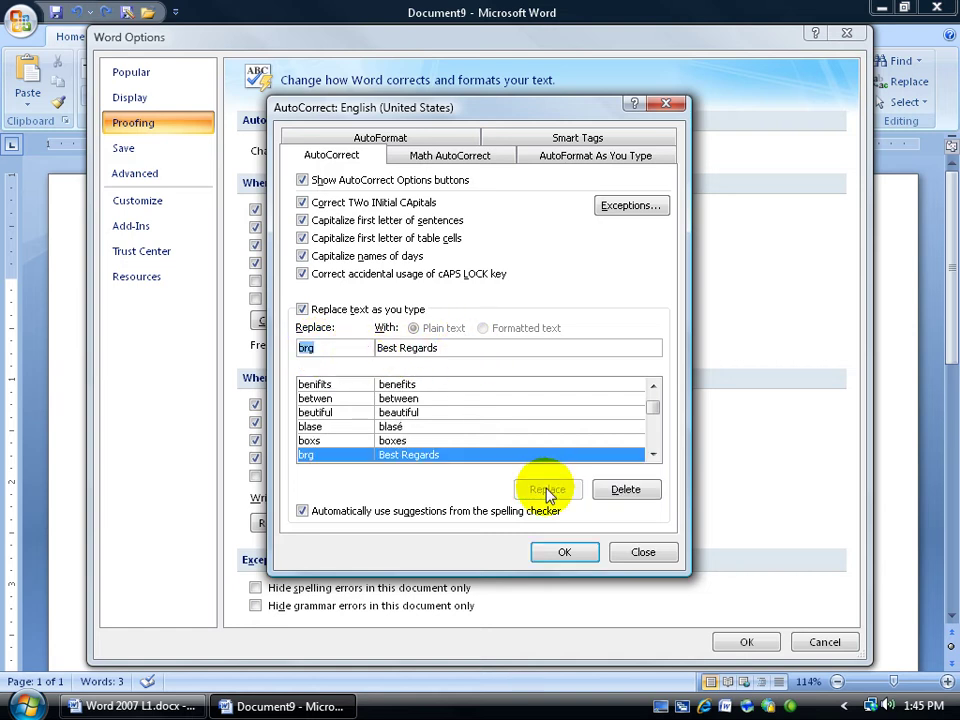
click(558, 553)
click(742, 645)
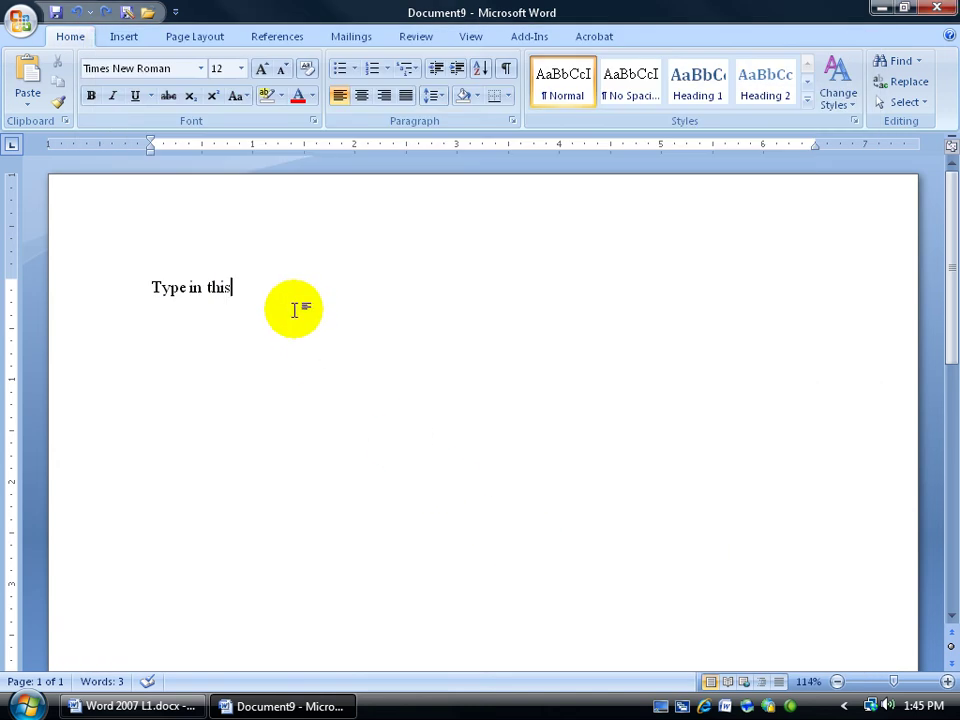
Write the abbreviation "brg" followed by a space on a new line below "Type in this" to try the AutoCorrect entry.
key(Return)
text(brg)
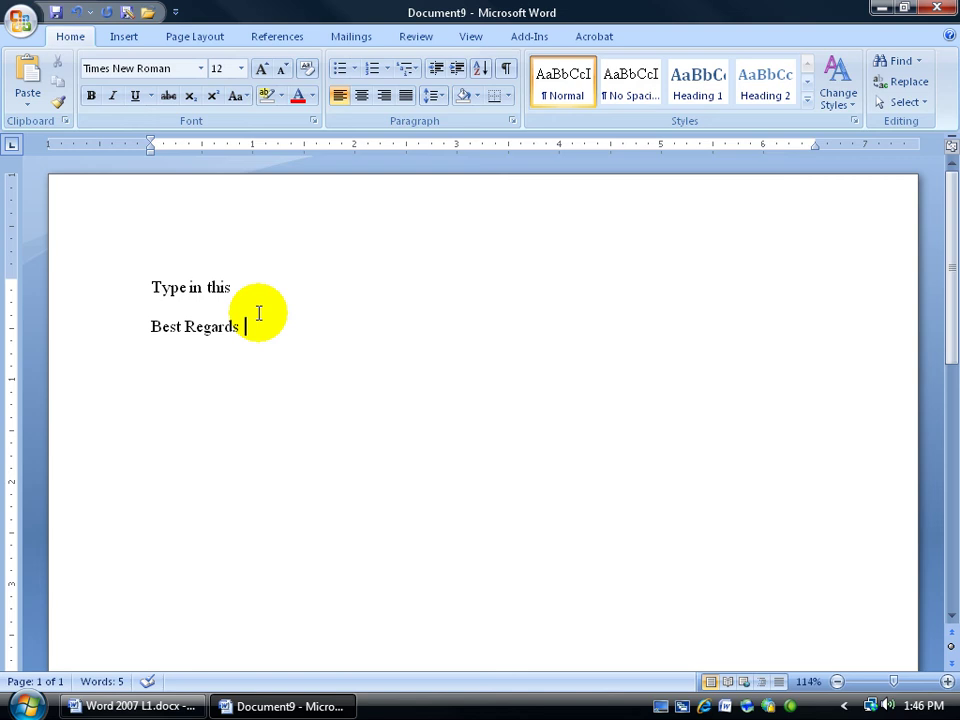
Delete the "brg" entry from the AutoCorrect list, reaching the settings through the corrected text "Best Regards", and confirm.
mouse_move(203, 326)
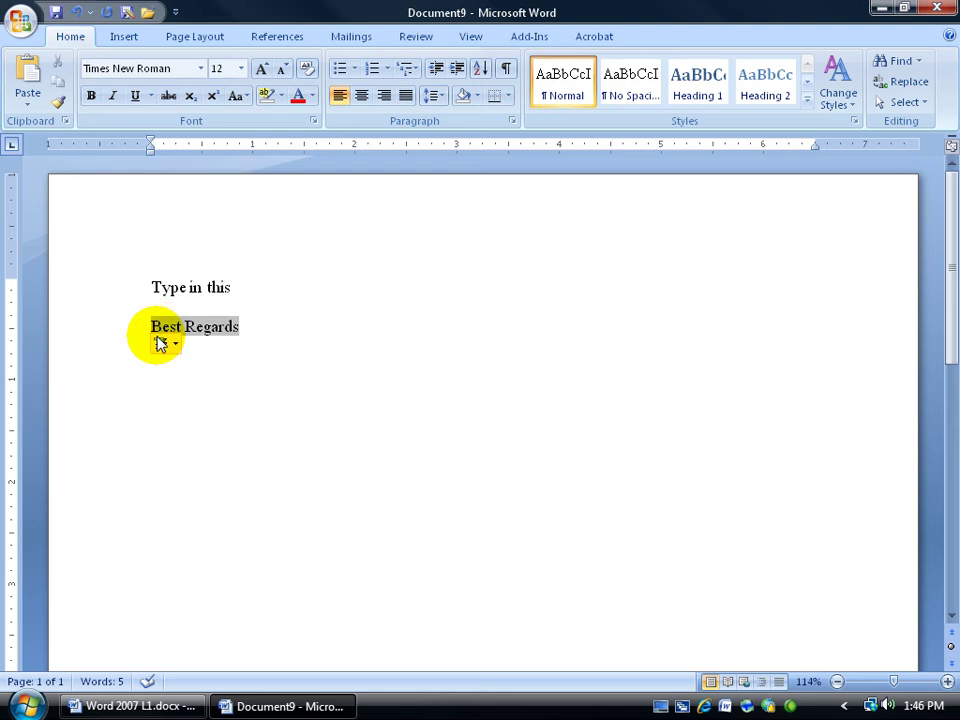
click(162, 343)
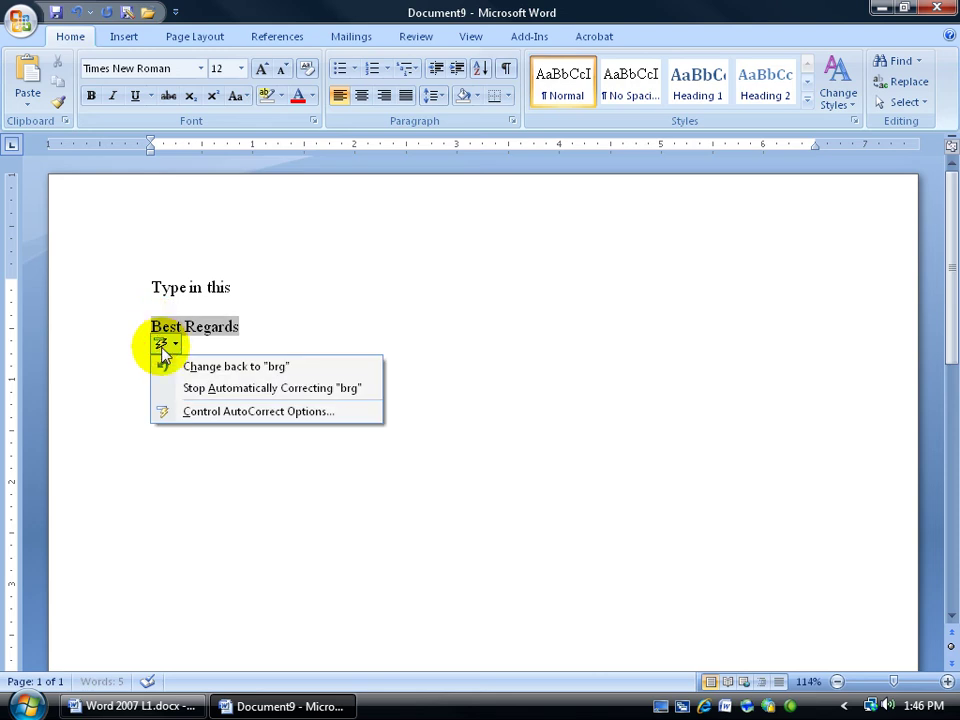
click(195, 415)
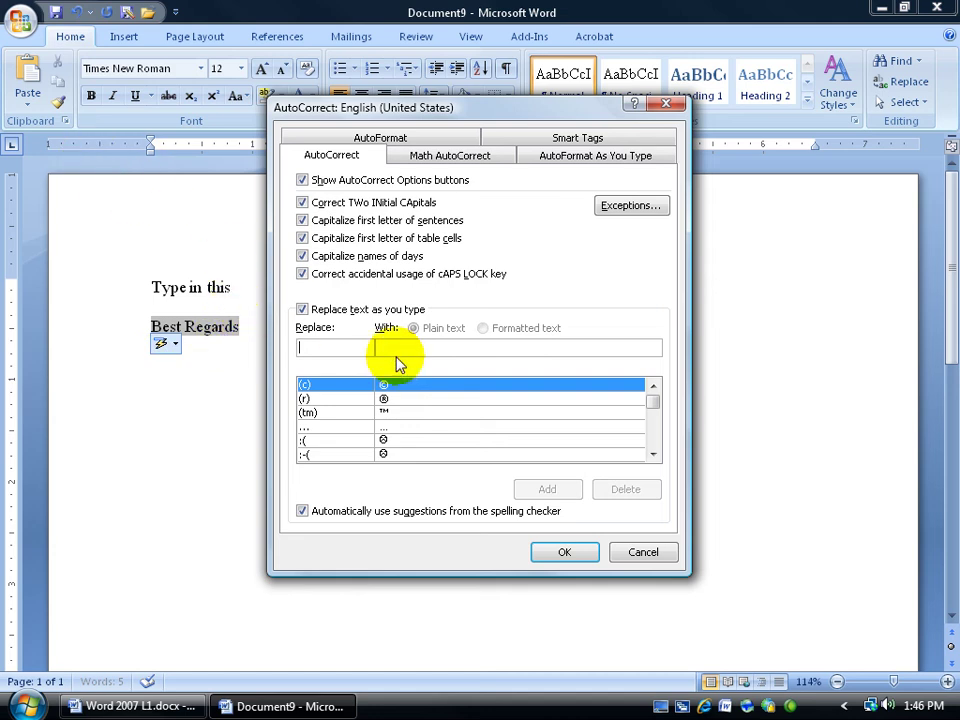
click(336, 347)
text(brg)
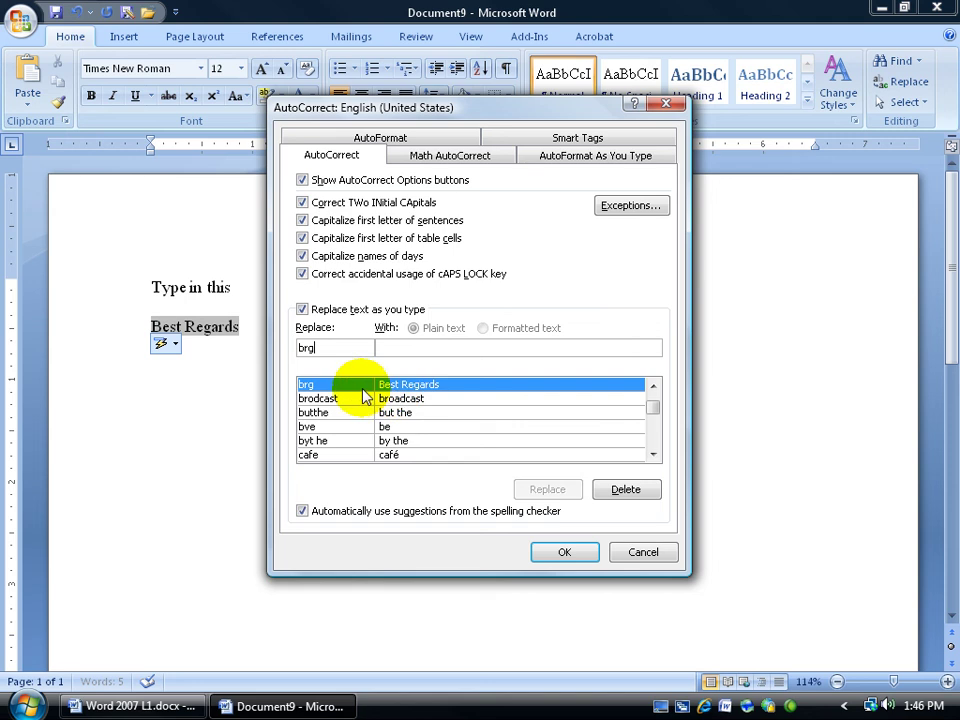
click(642, 496)
click(565, 550)
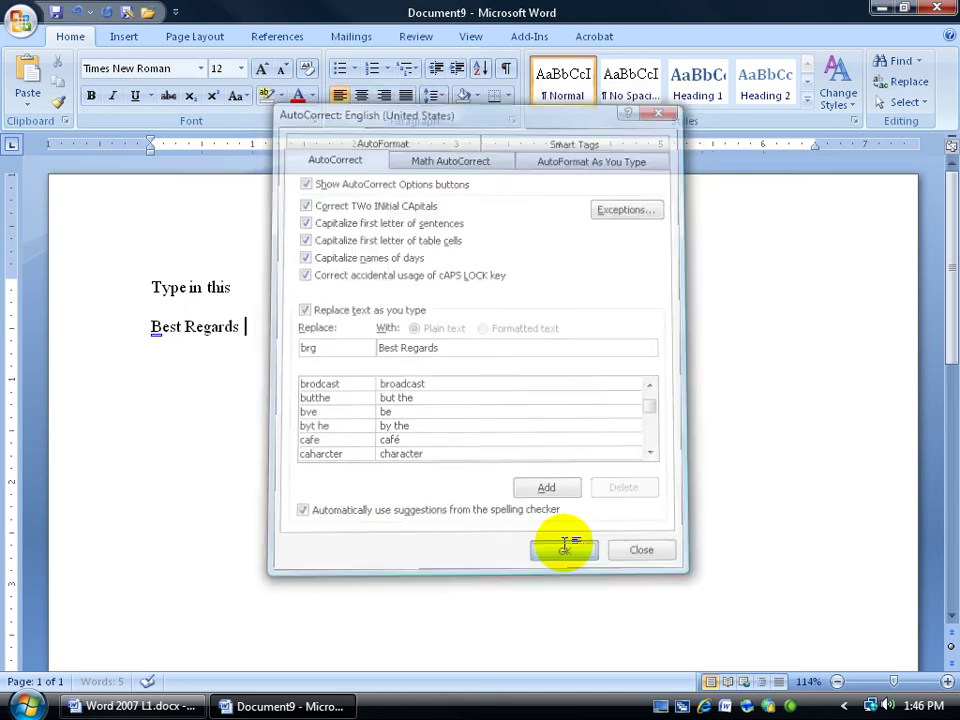
Write "brg" again on a new line below "Best Regards" to test the removed AutoCorrect entry.
key(Return)
text(b)
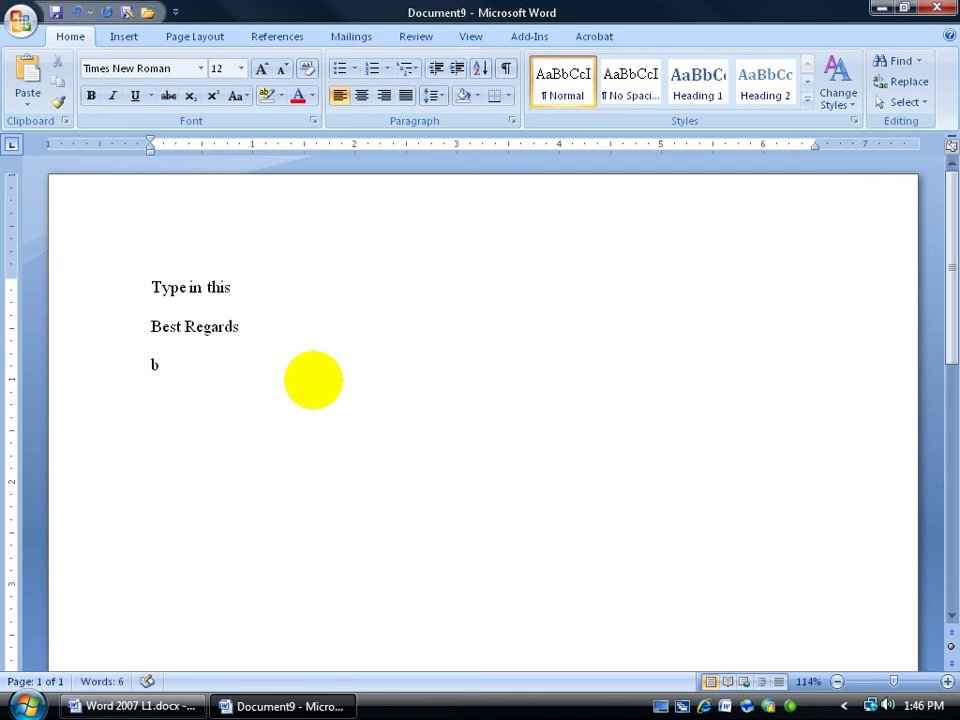
text(rg)
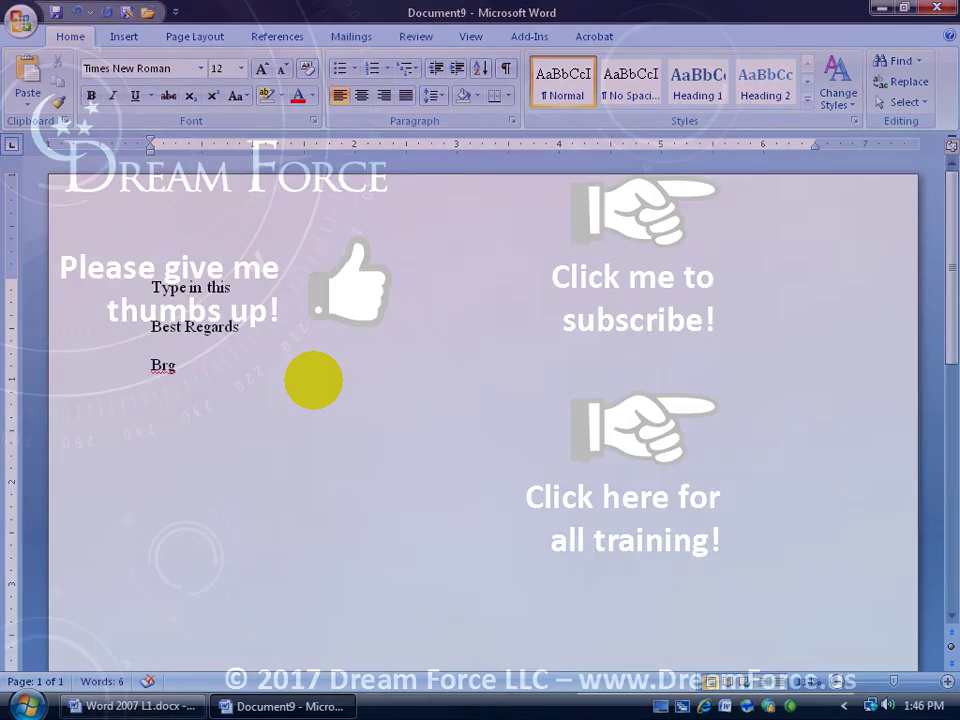